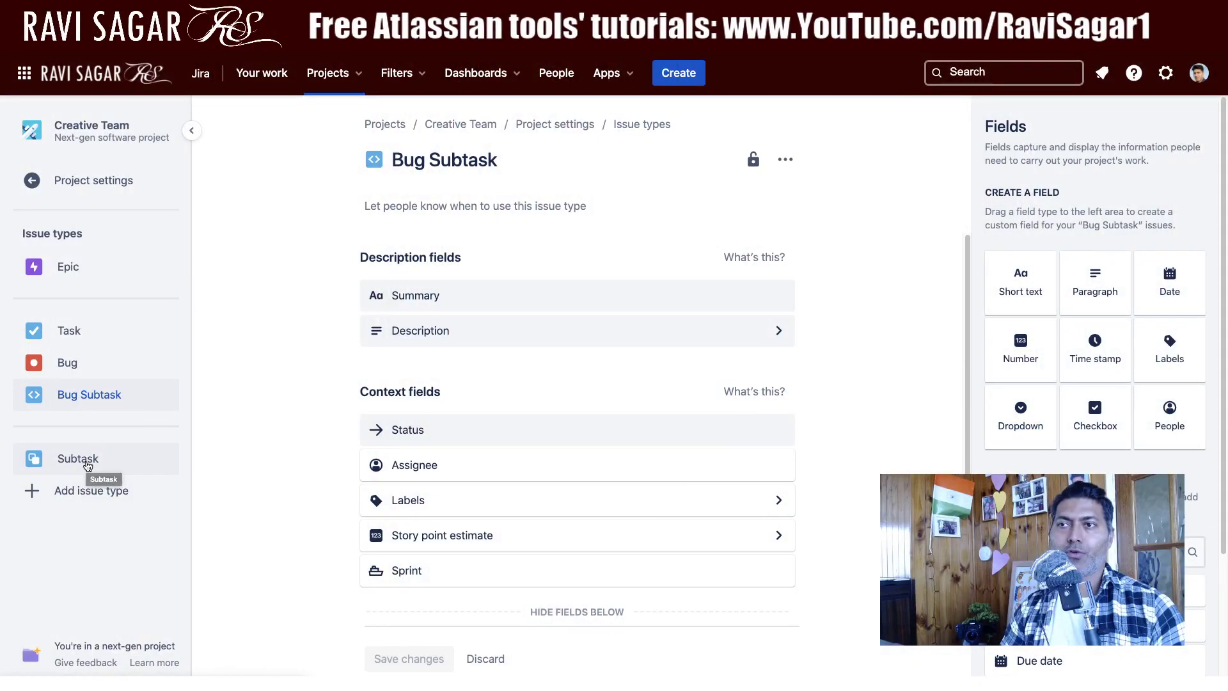
- Start deleting the Subtask issue type and review the existing issues that use it
click(87, 459)
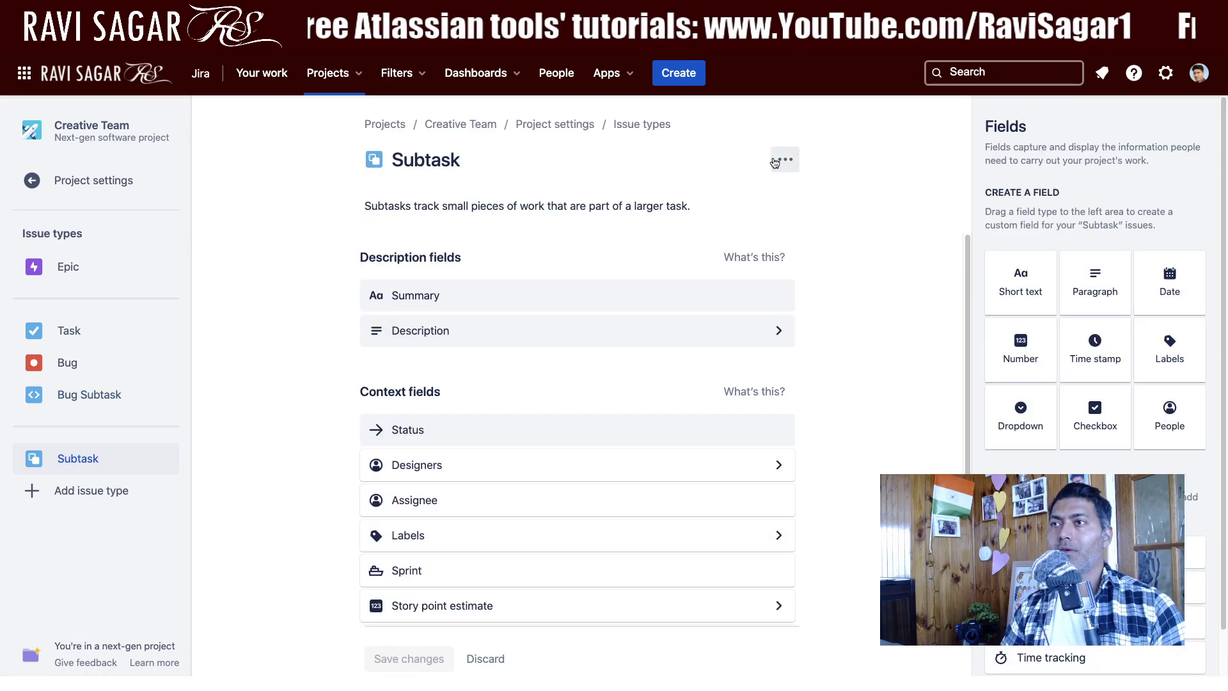
click(785, 160)
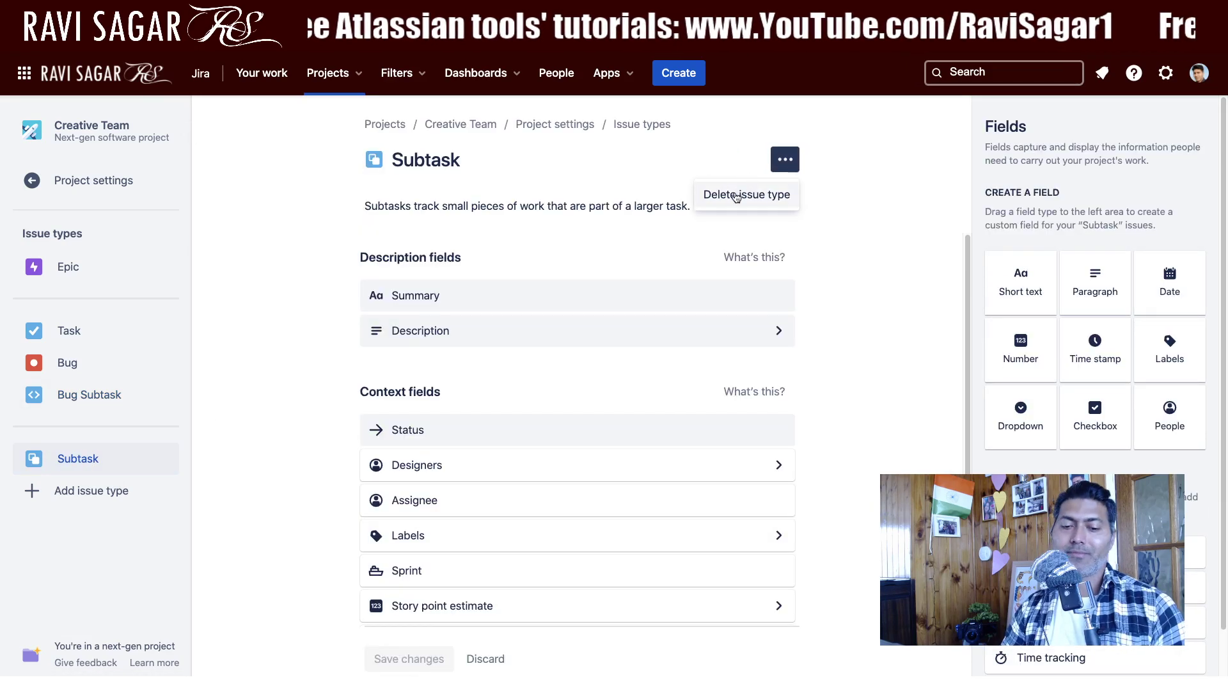
click(736, 195)
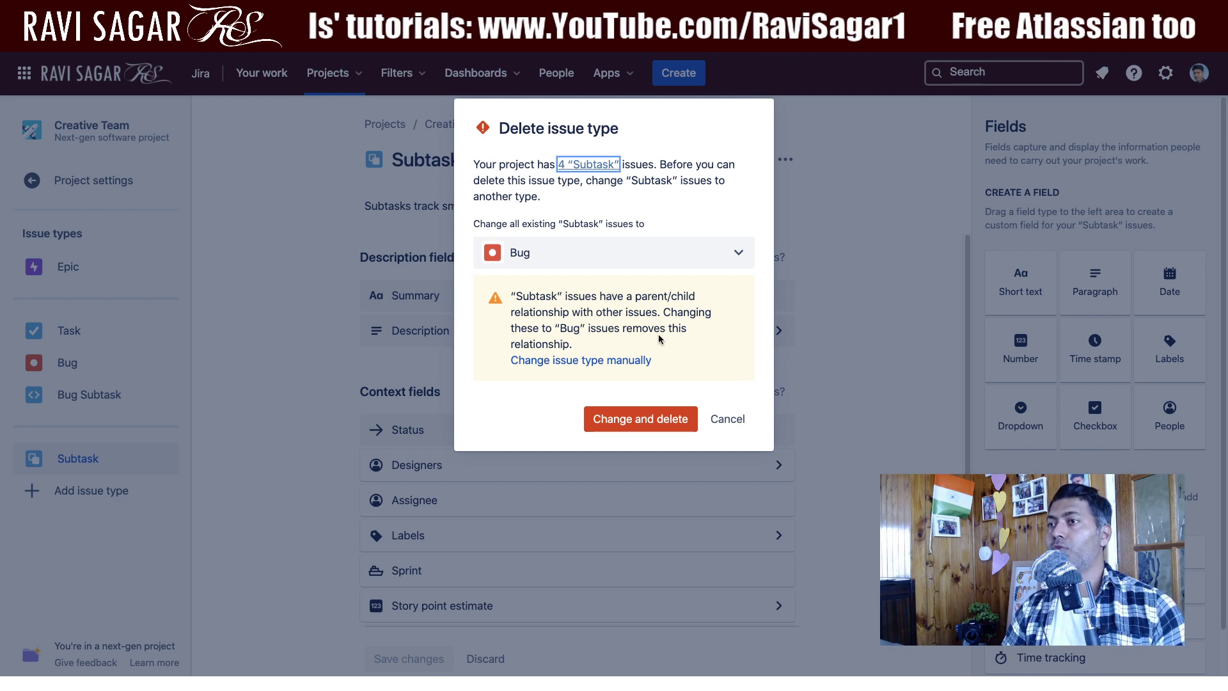
click(570, 363)
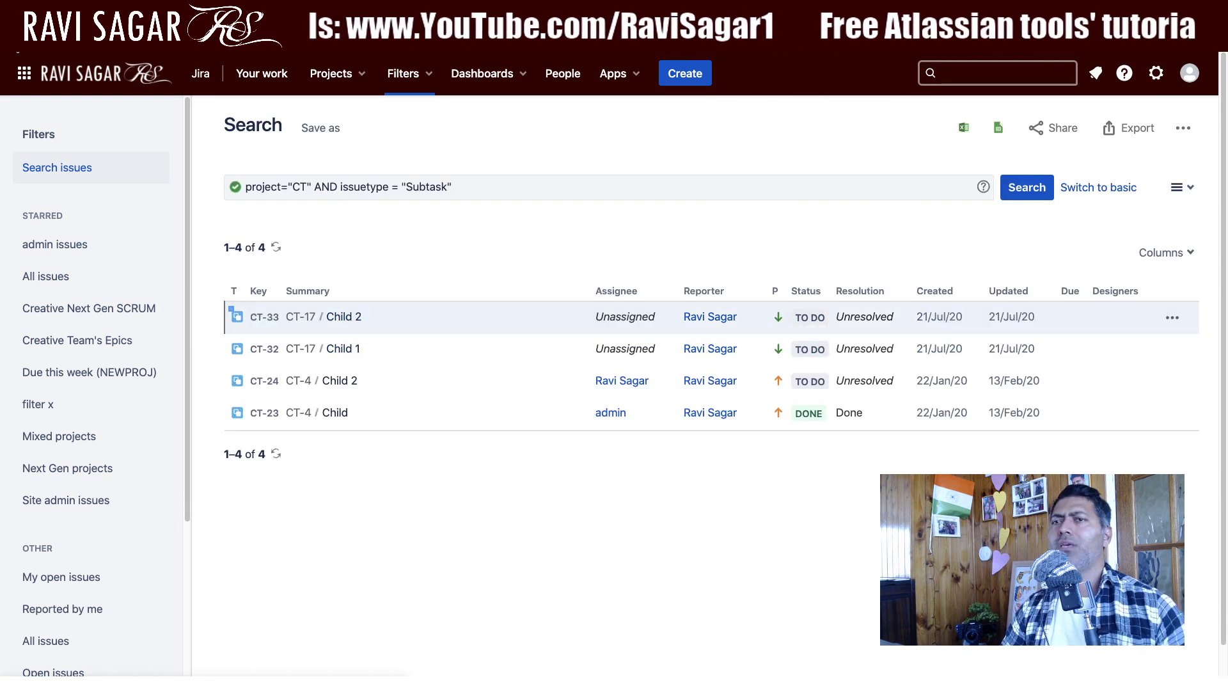
click(14, 42)
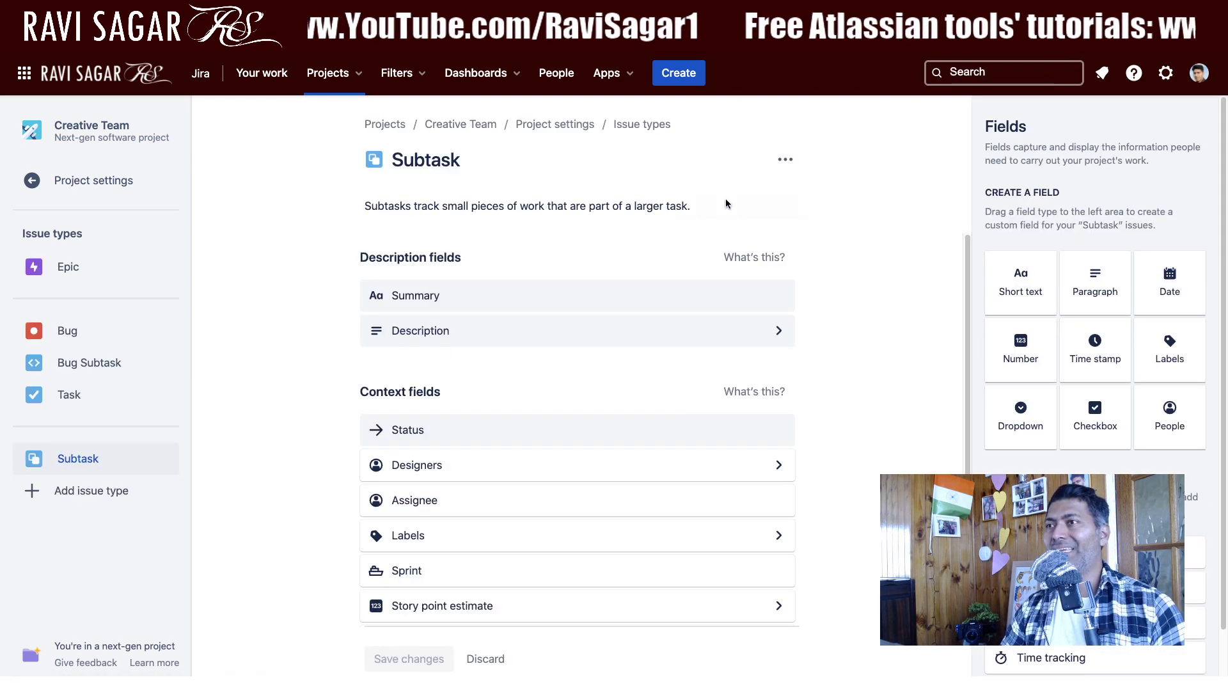
- Delete the Subtask issue type, changing all of its existing issues to Bug
click(786, 160)
click(758, 194)
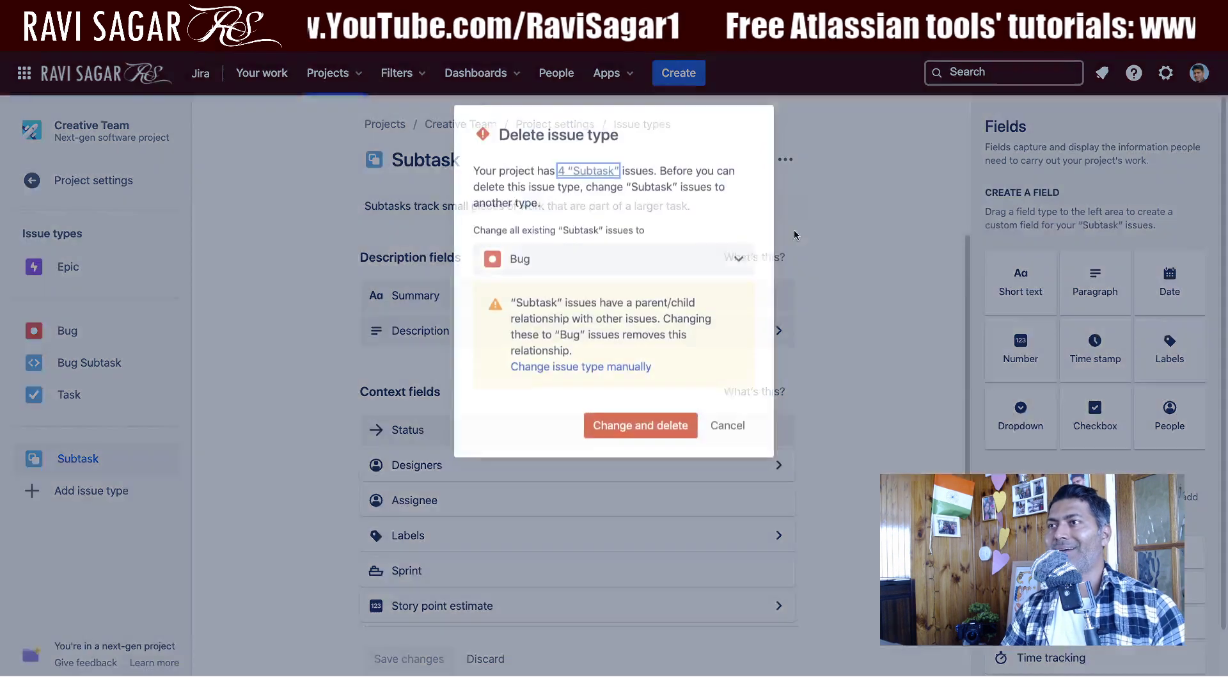
click(636, 422)
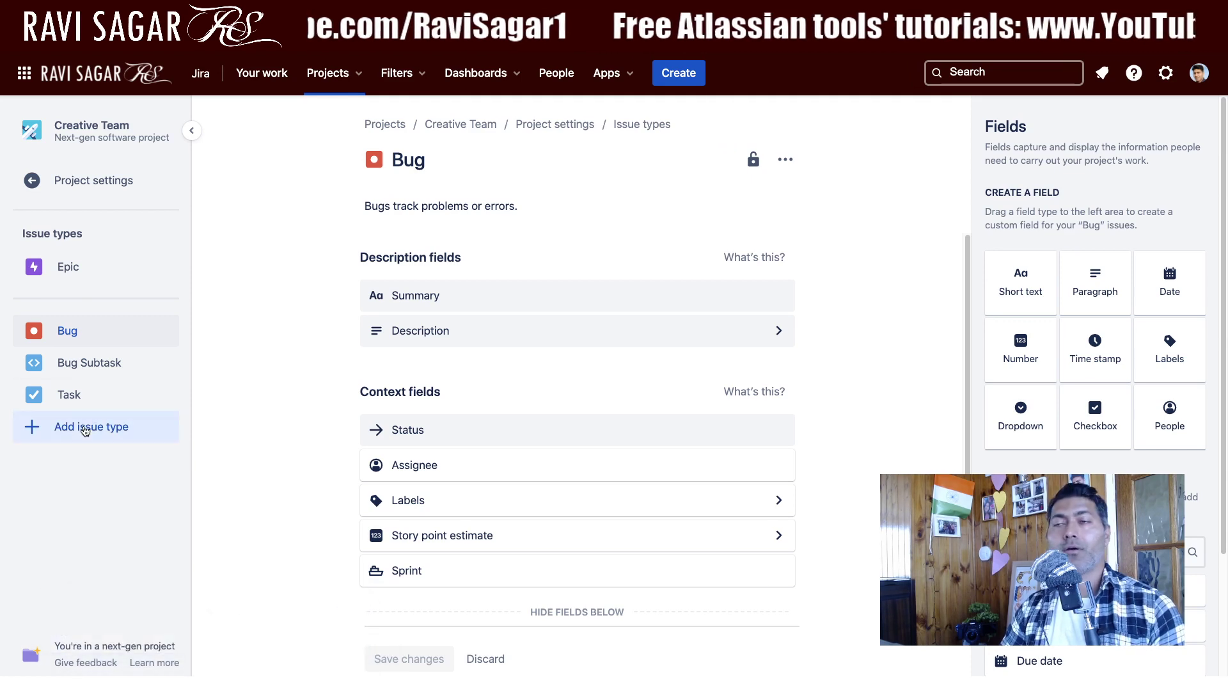
click(85, 427)
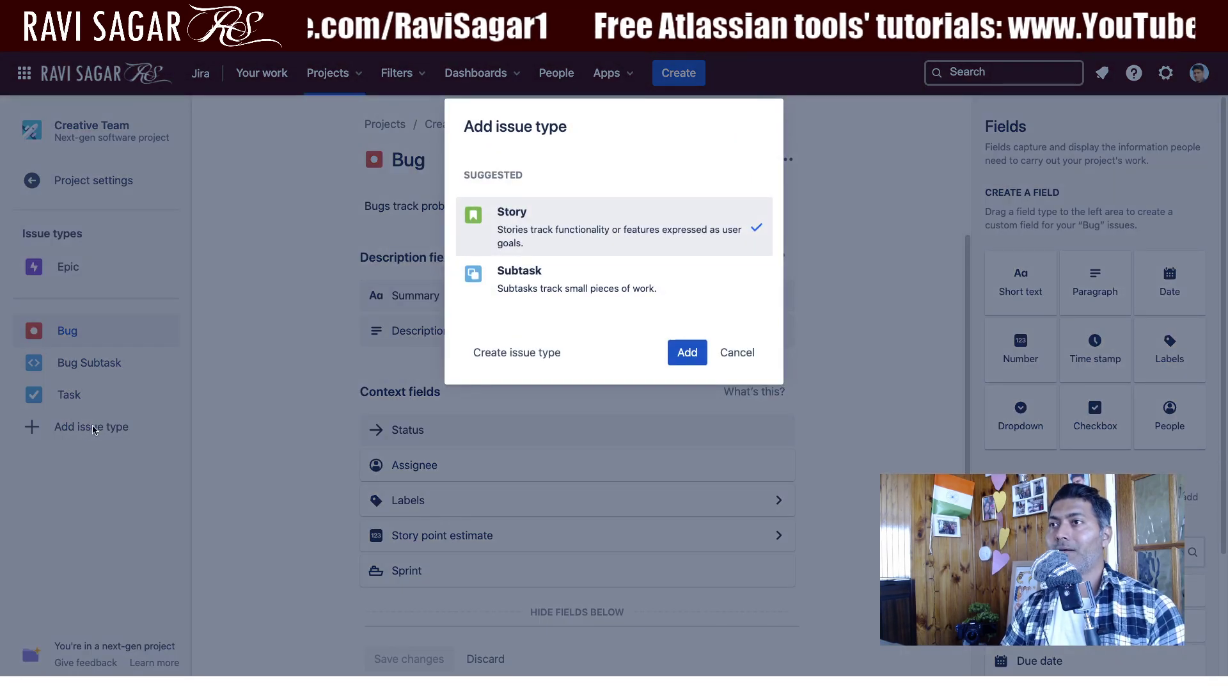
click(528, 351)
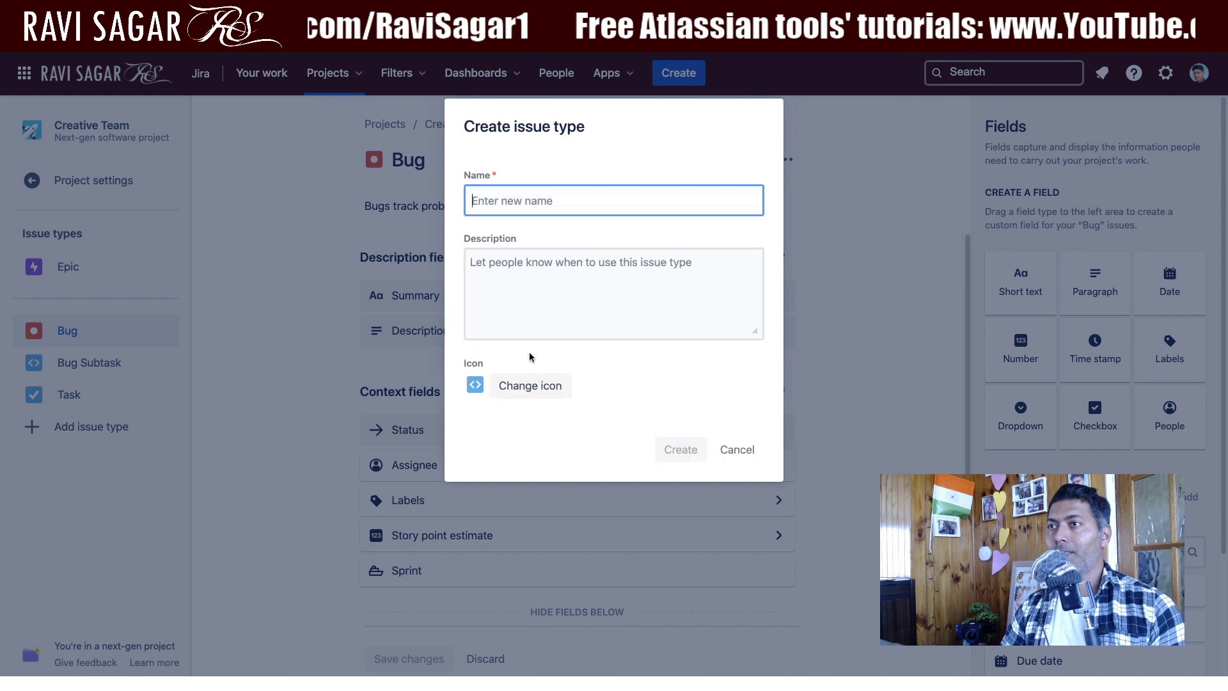
click(737, 450)
- Add the suggested Subtask issue type to the Creative Team project
click(96, 427)
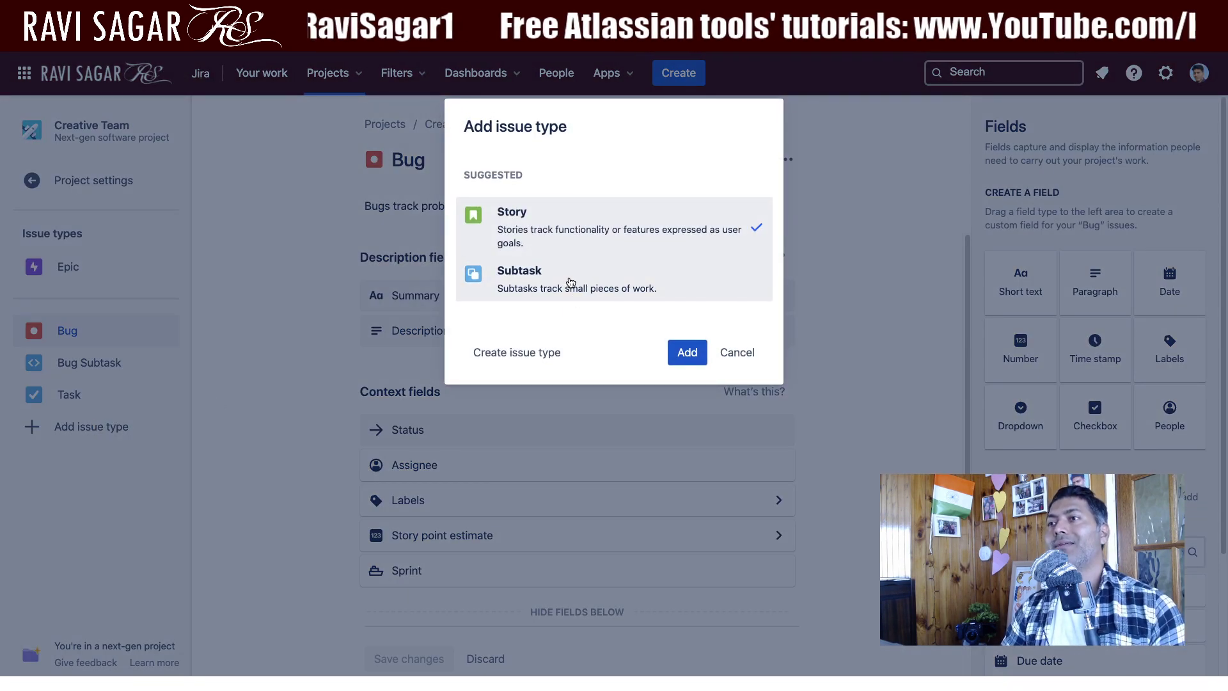
click(571, 282)
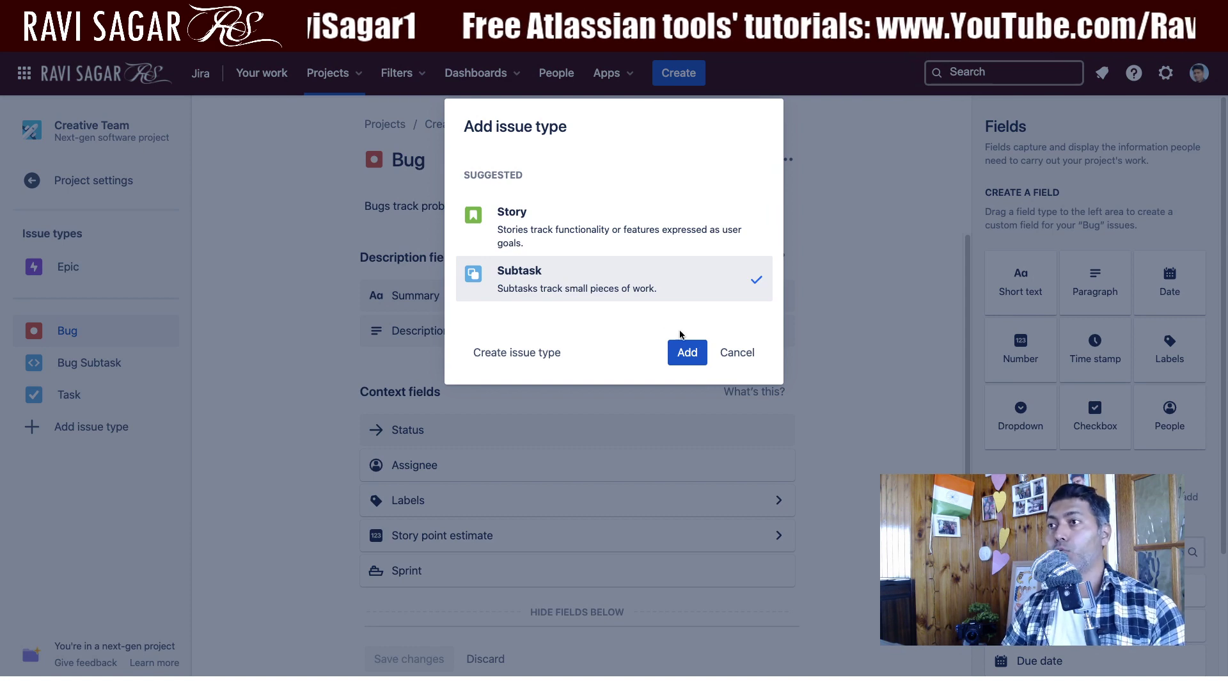
click(684, 351)
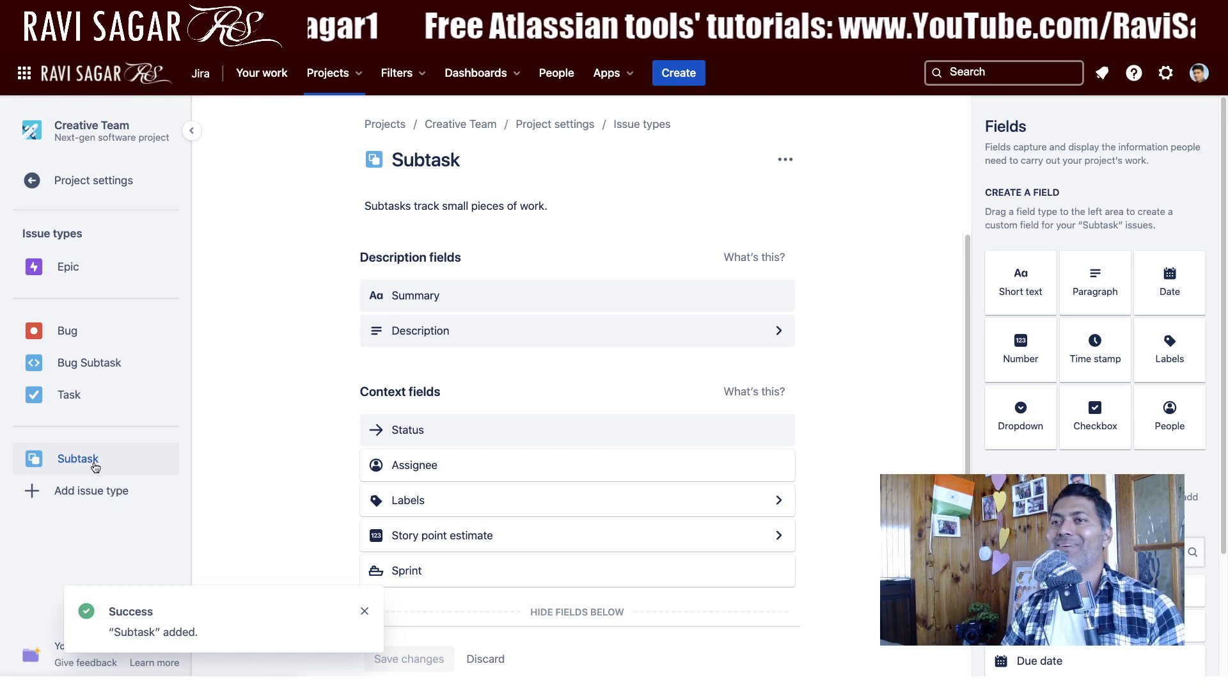
- Return to the project's sprint board and set its grouping to None
click(85, 181)
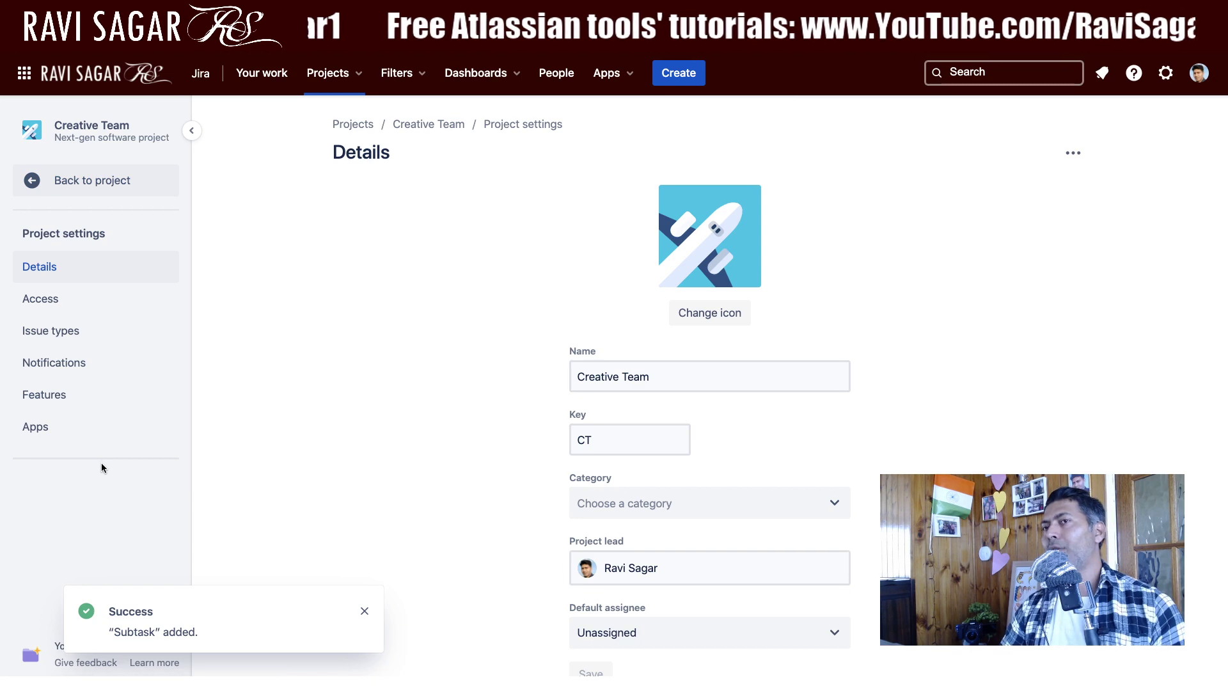
click(30, 184)
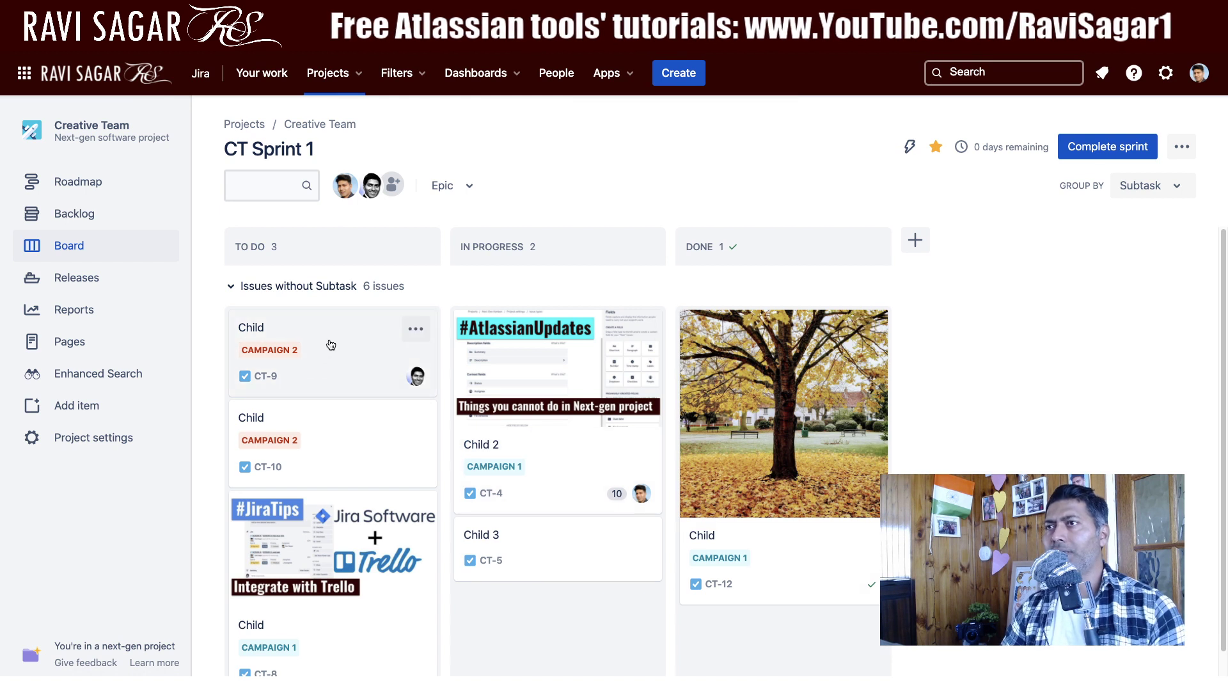
click(1163, 187)
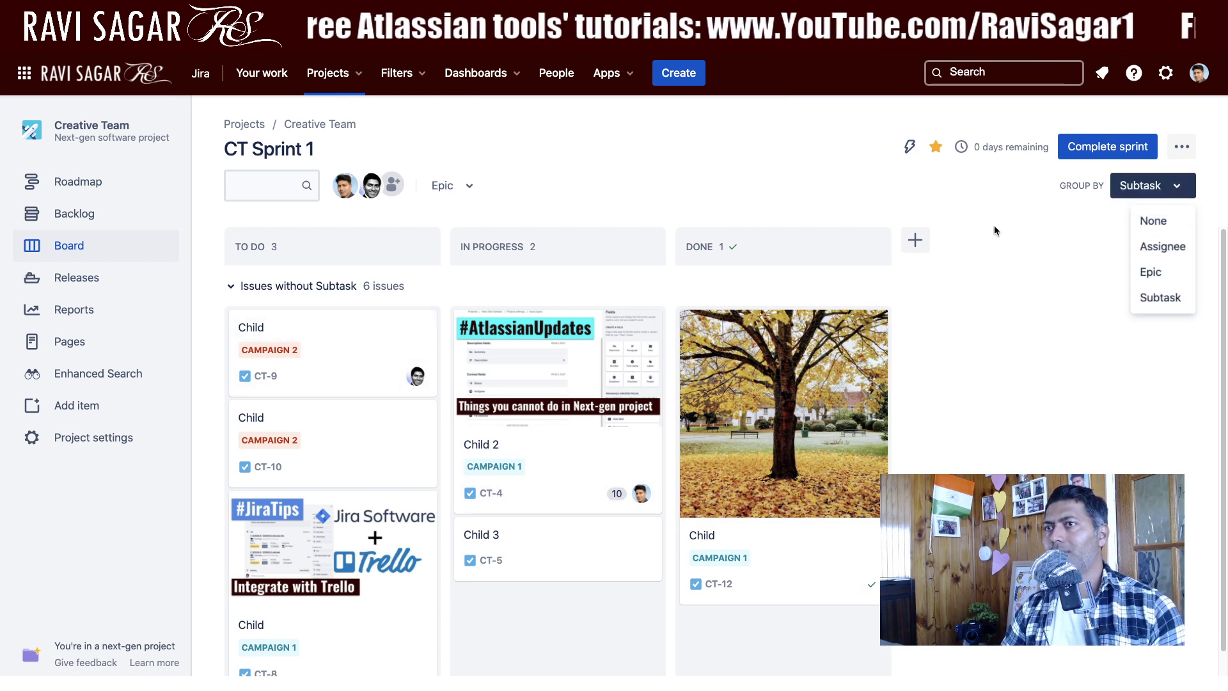
click(1163, 227)
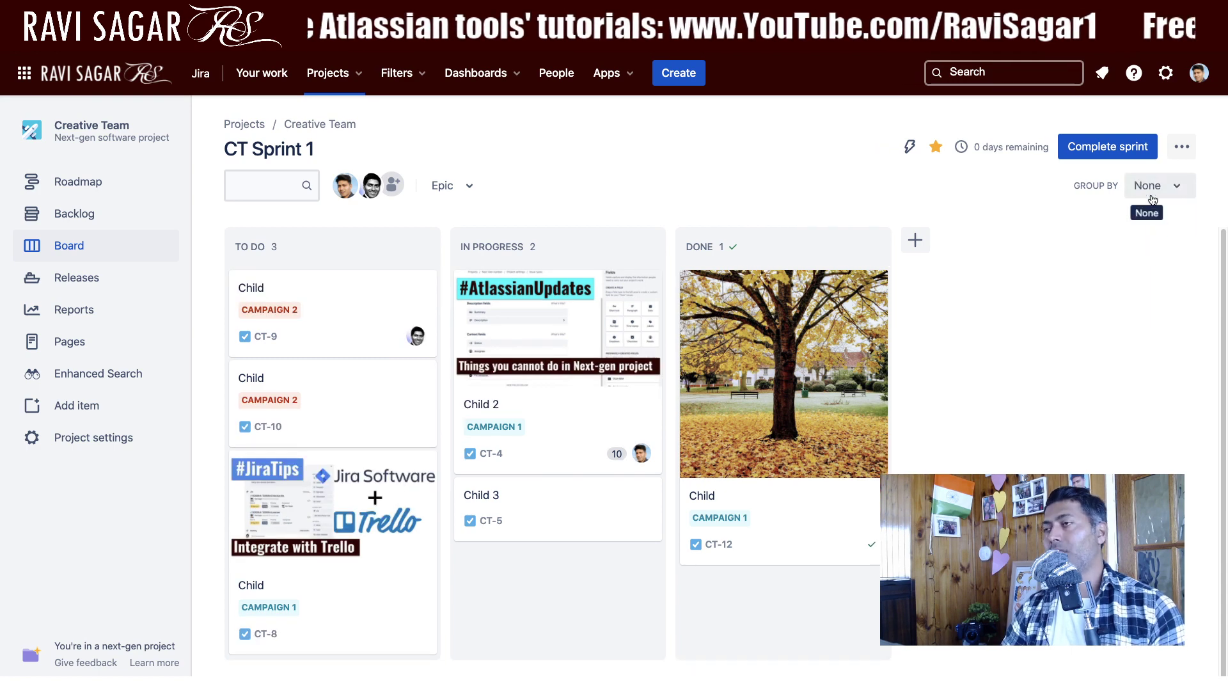
- Create a Task in the Creative Team project with the summary "New task"
click(680, 75)
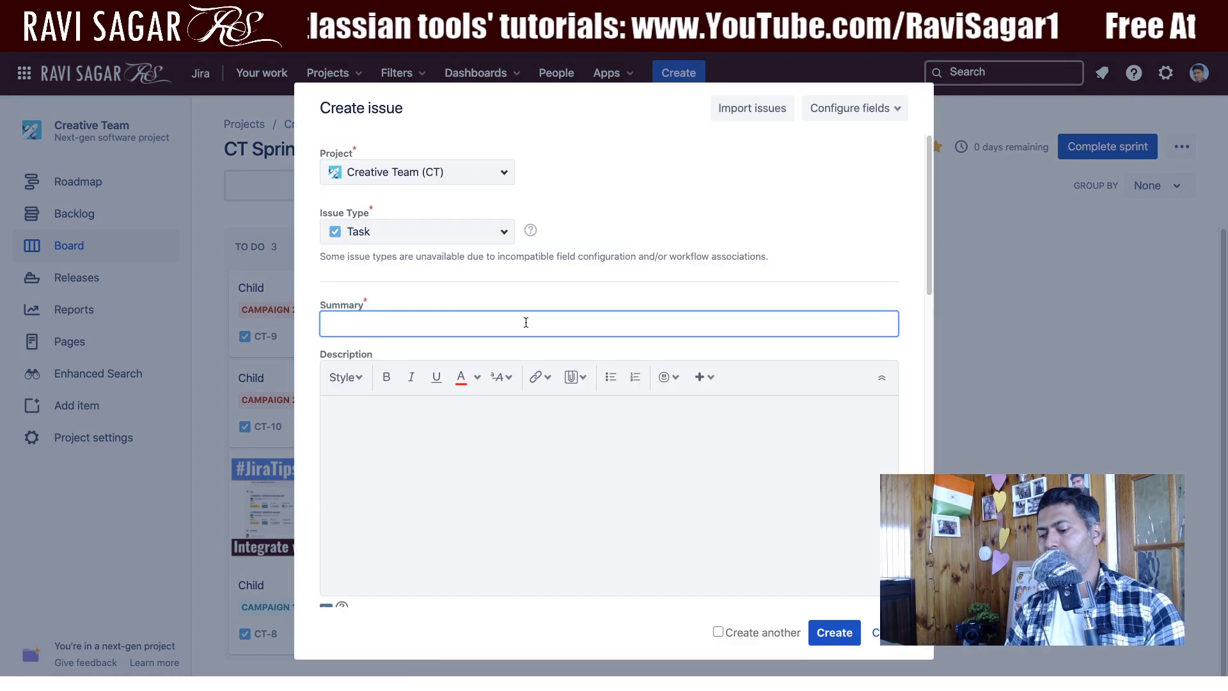
text(New task)
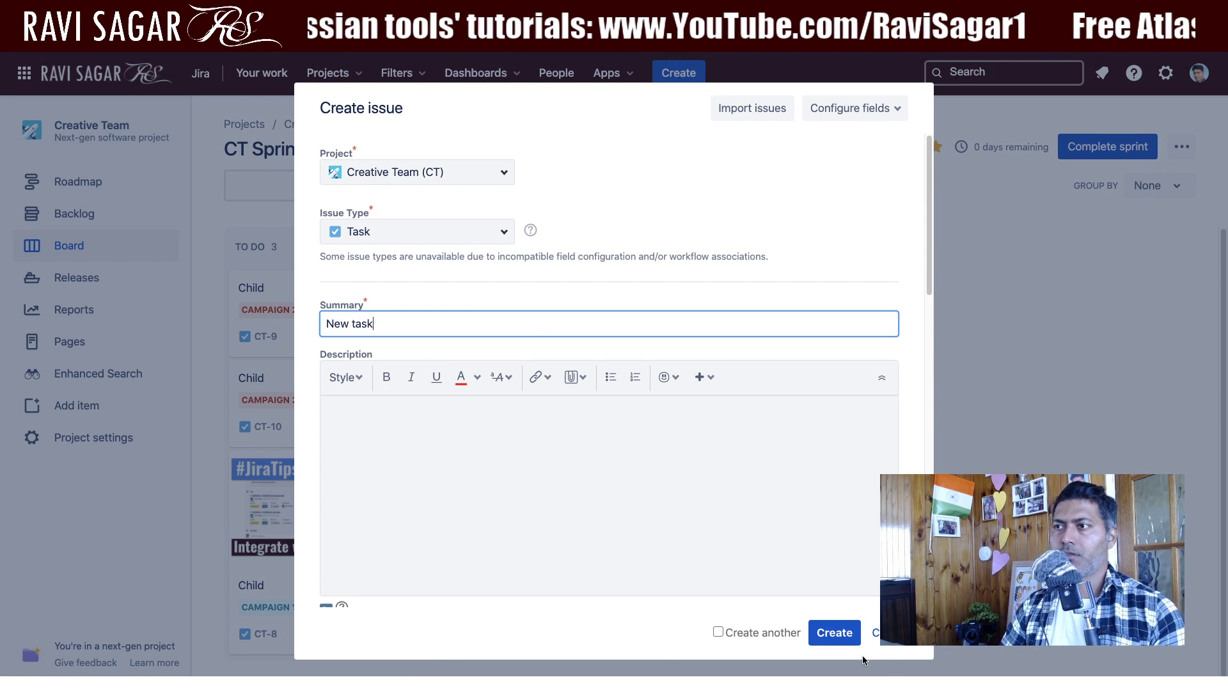
click(835, 632)
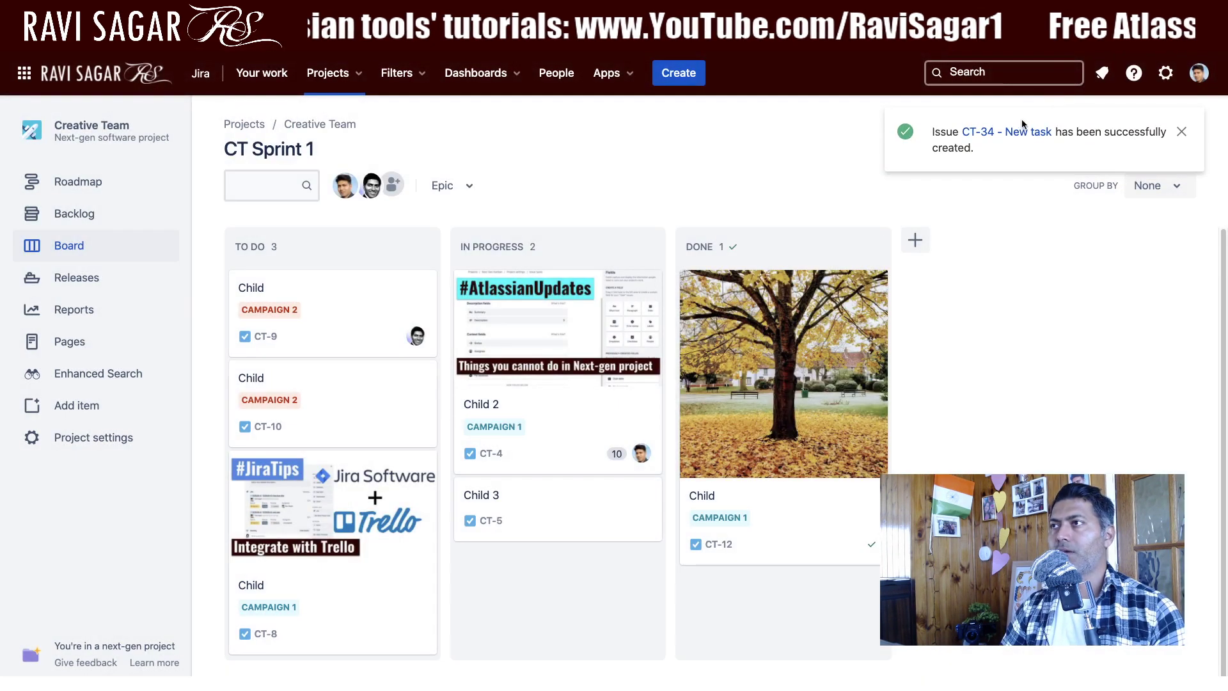
- Open the newly created task and add a child issue named "Child 1"
click(1008, 137)
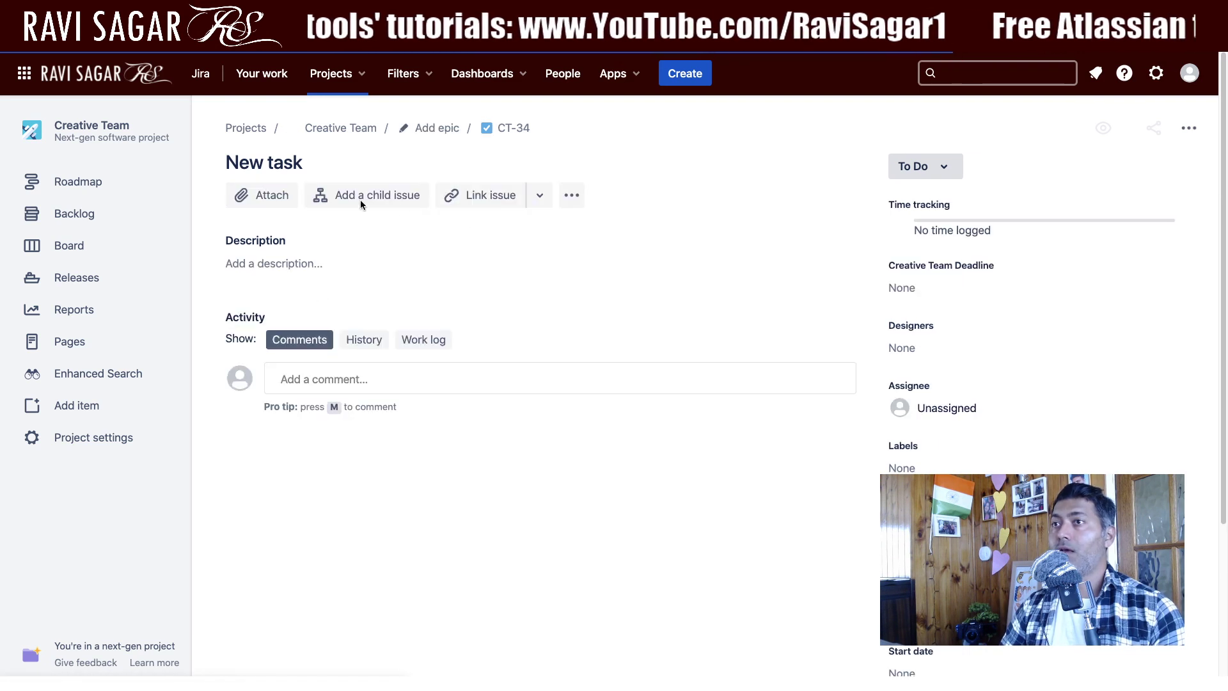
click(359, 198)
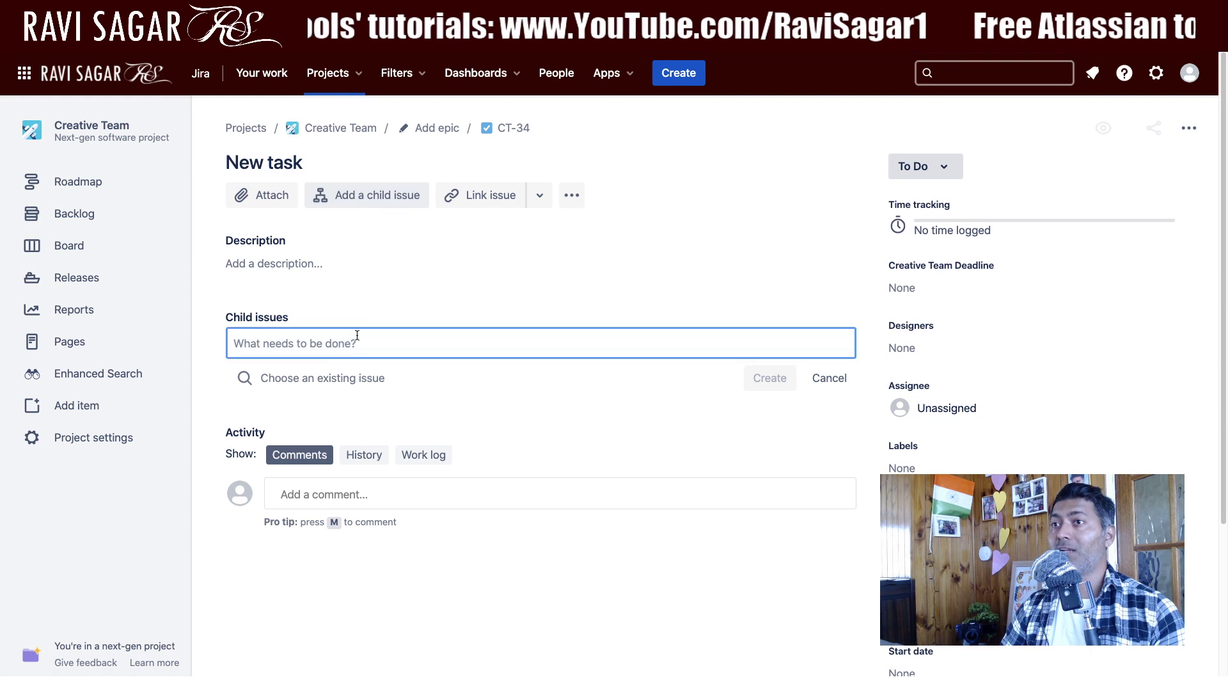
text(Chiuld)
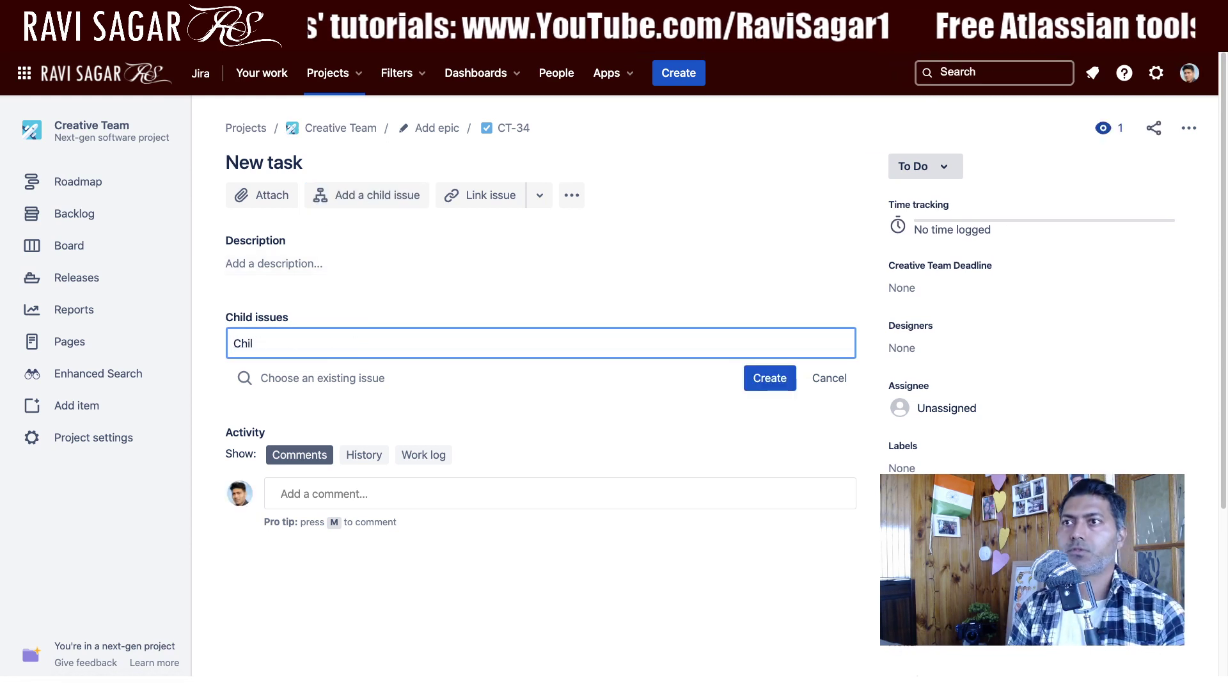
text( 1)
key(Return)
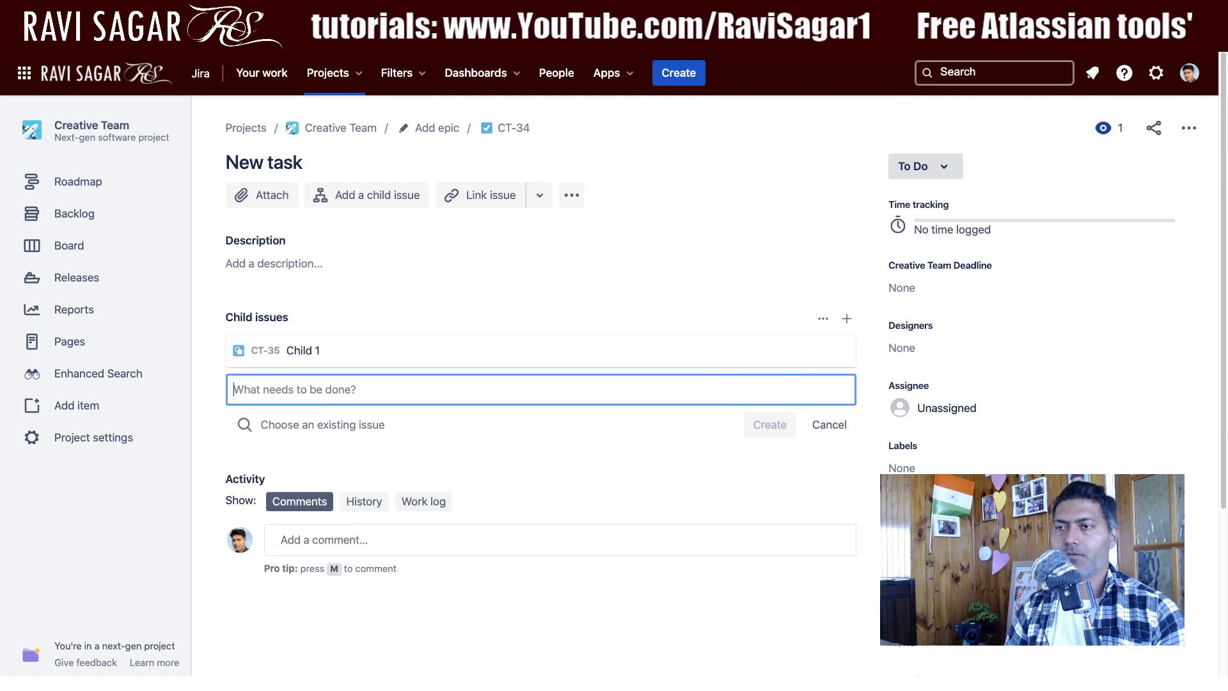
- Delete the Subtask issue type from the project settings again, converting its remaining issue to Bug
click(101, 436)
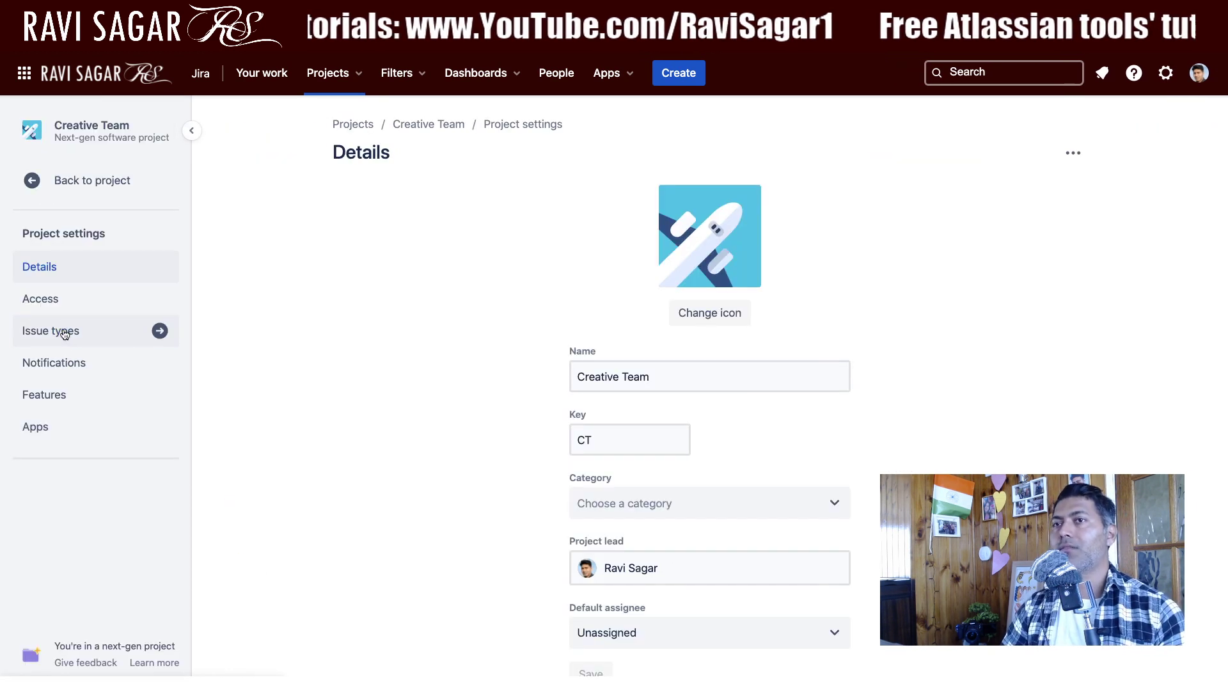
click(65, 333)
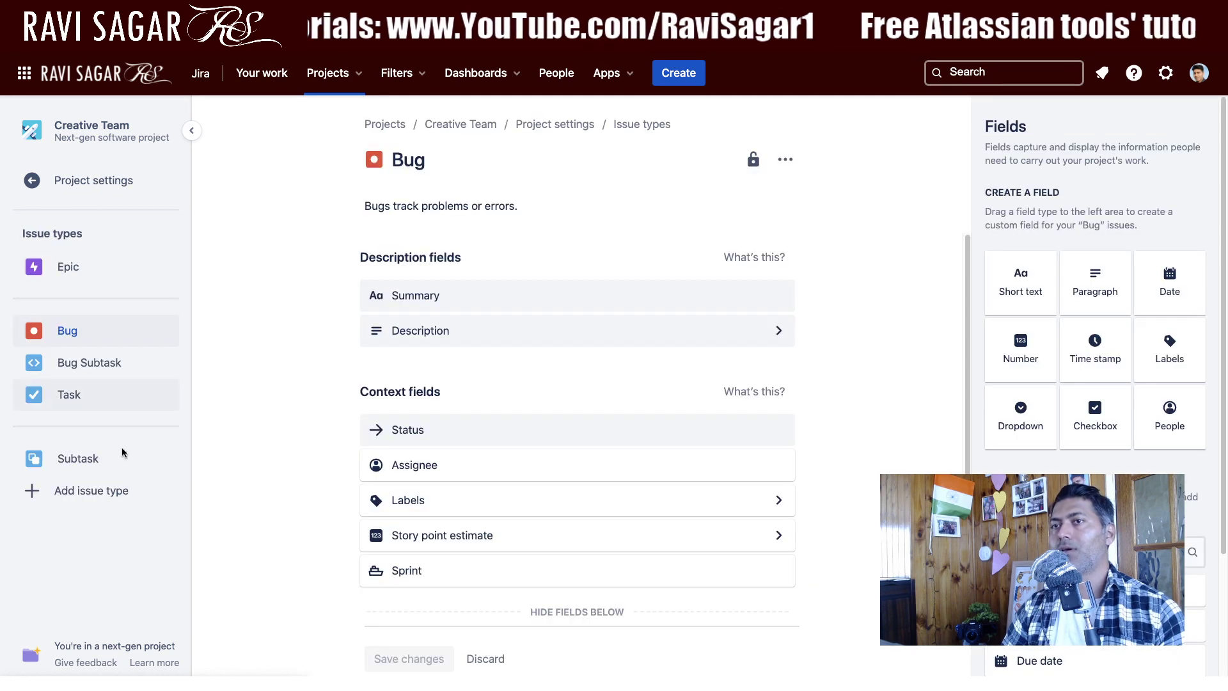
click(116, 460)
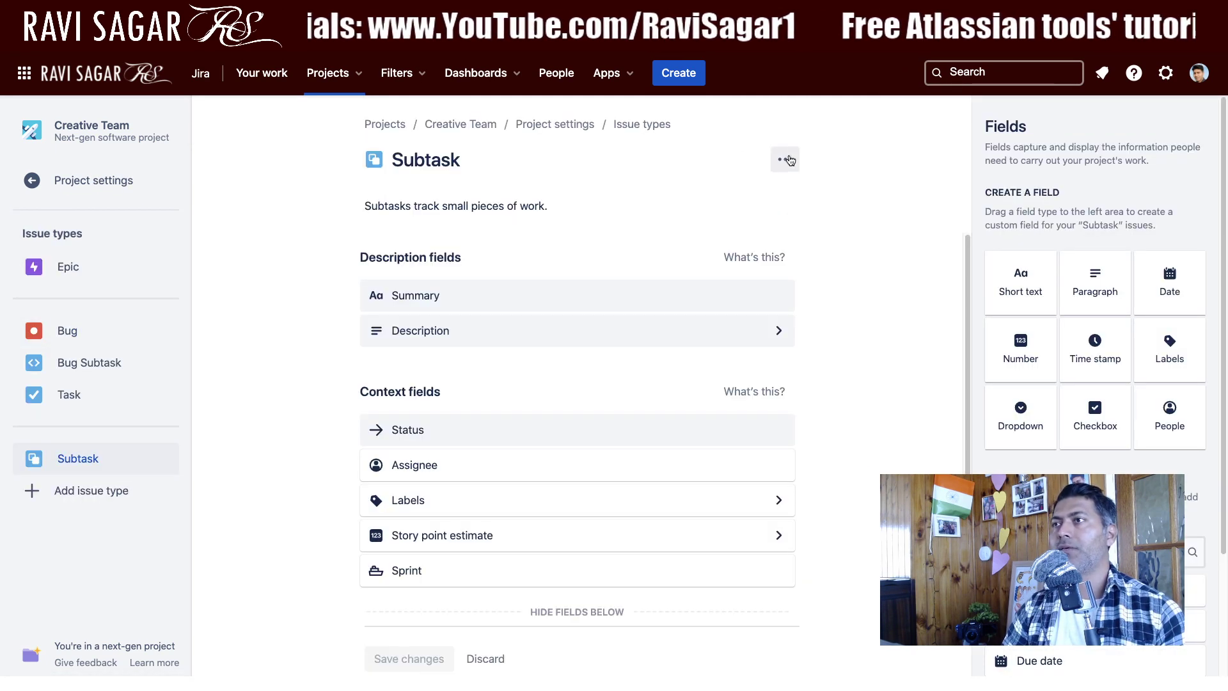
click(785, 159)
click(766, 190)
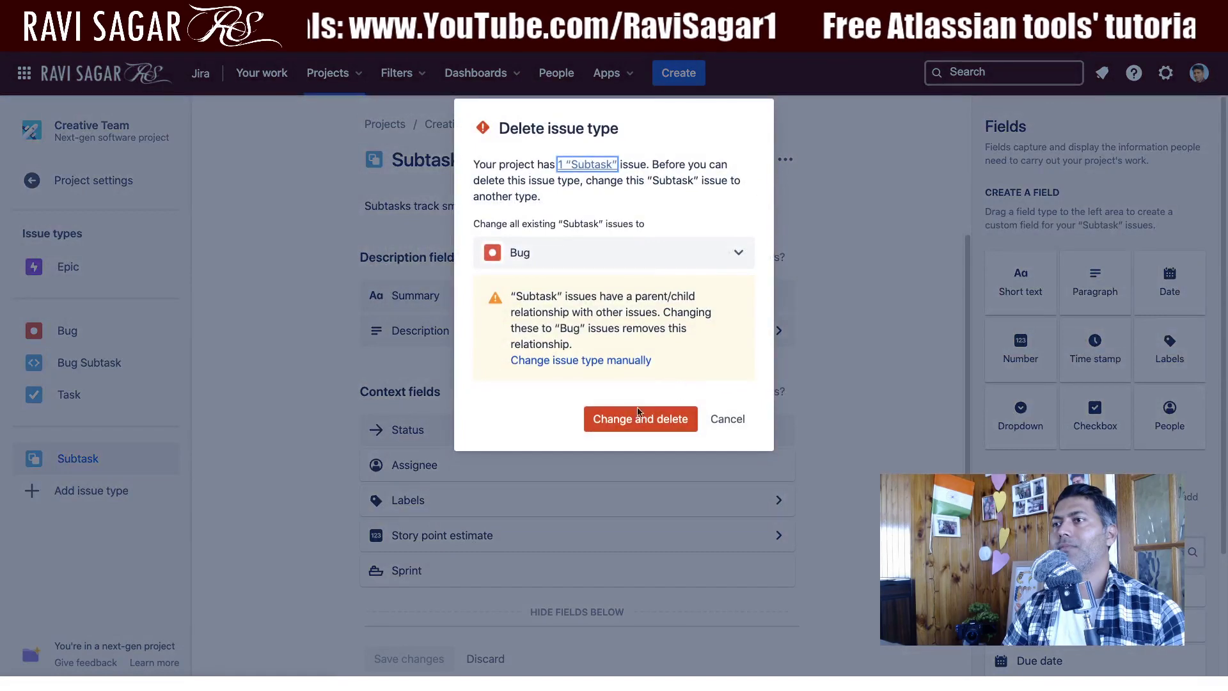
click(632, 419)
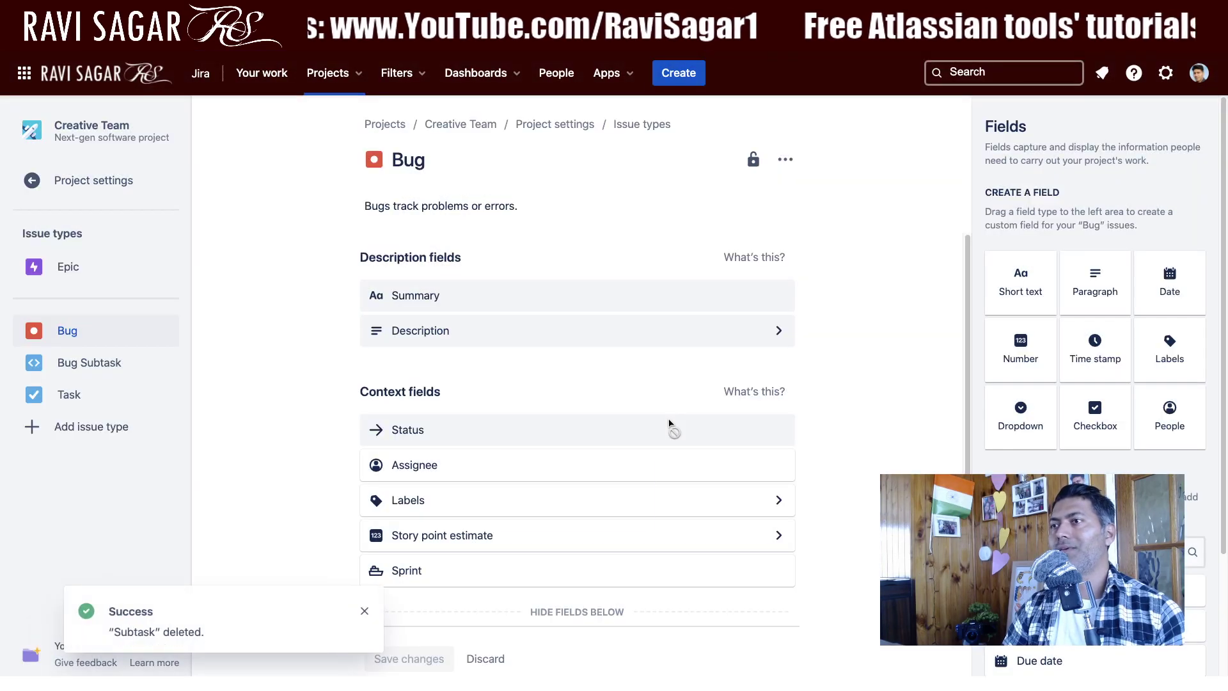
- Go back to the sprint board and create a Task with the summary "task"
click(49, 179)
click(46, 183)
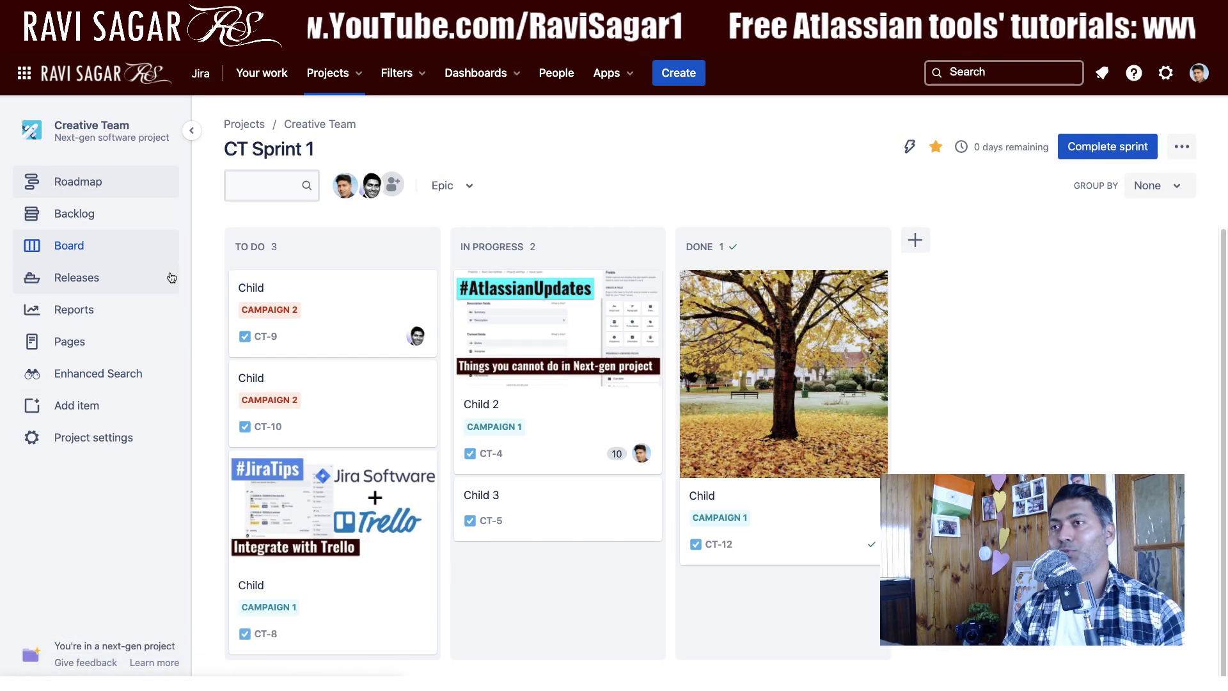
click(682, 75)
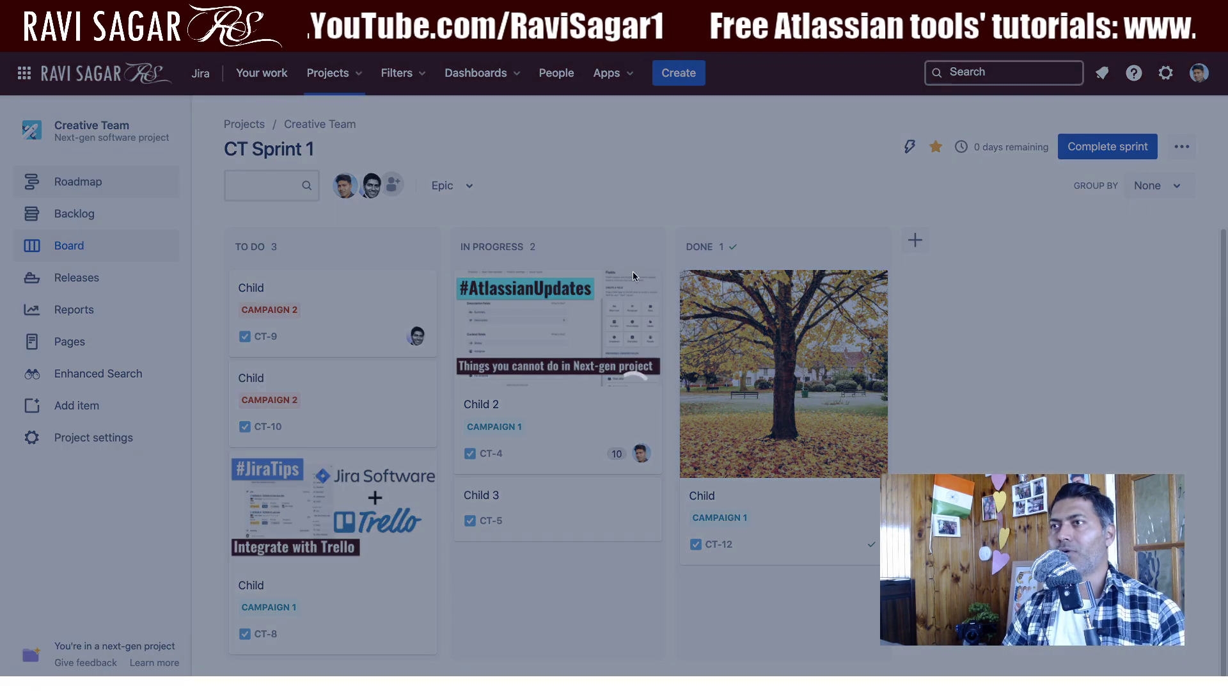
text(ta)
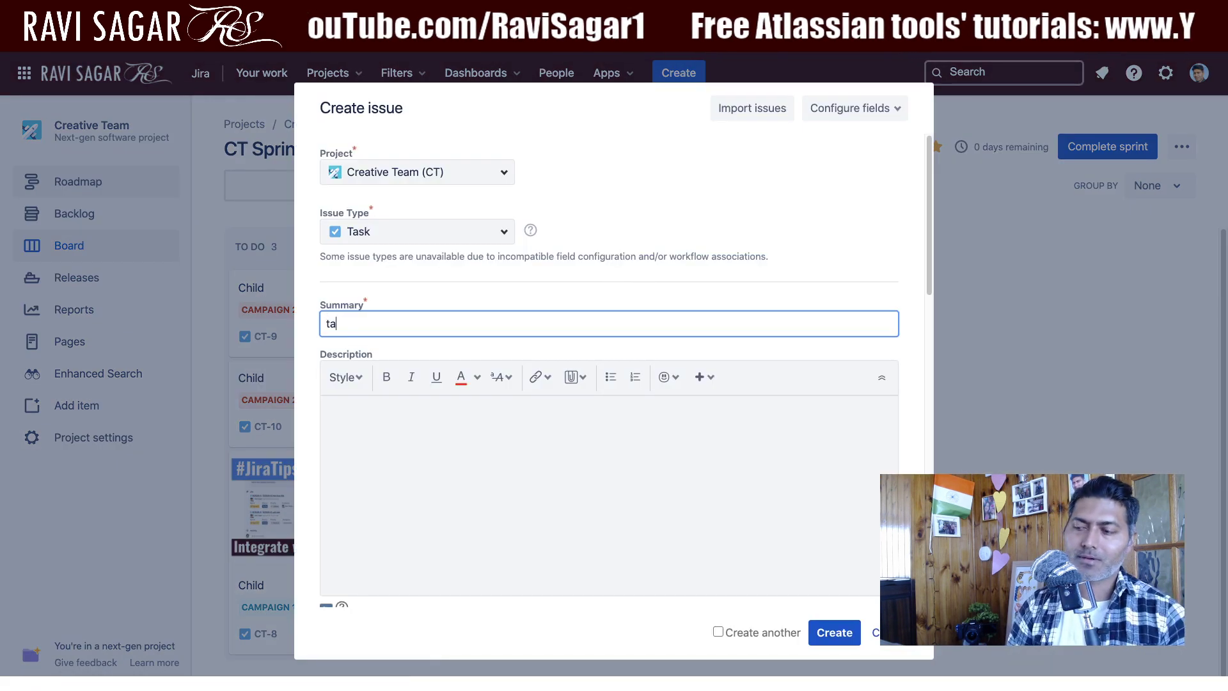
text(sk)
key(Return)
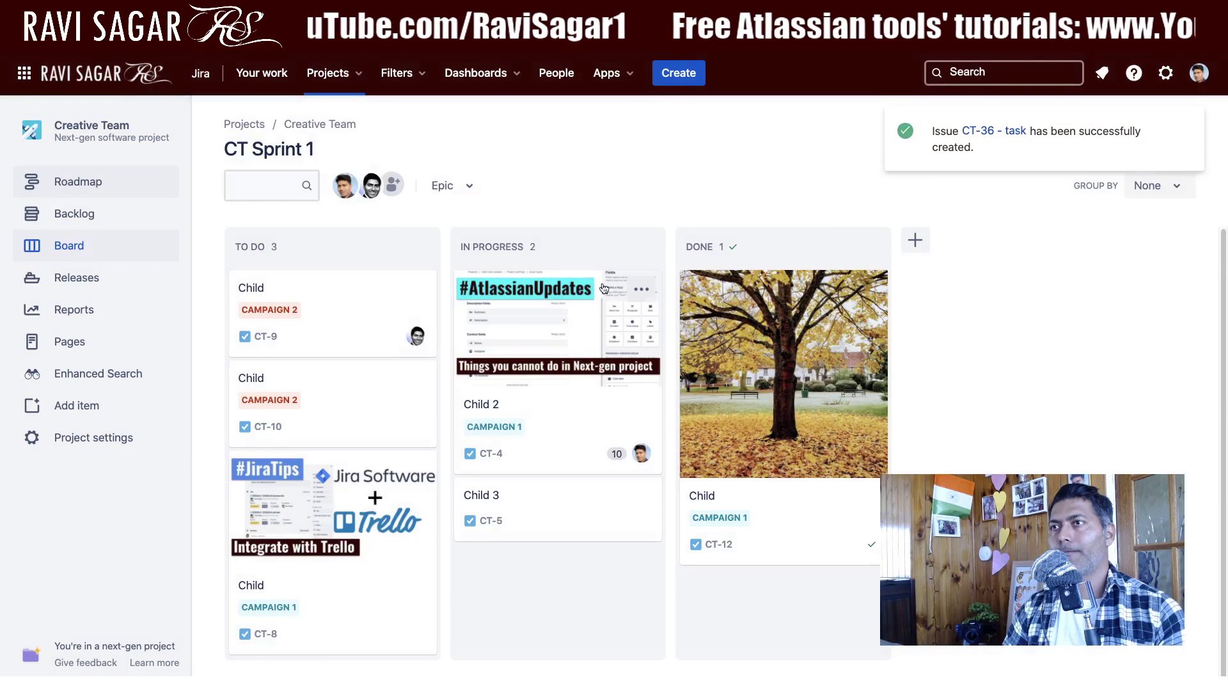
- Open the new issue "task" and check whether its available actions include adding a child issue
click(995, 132)
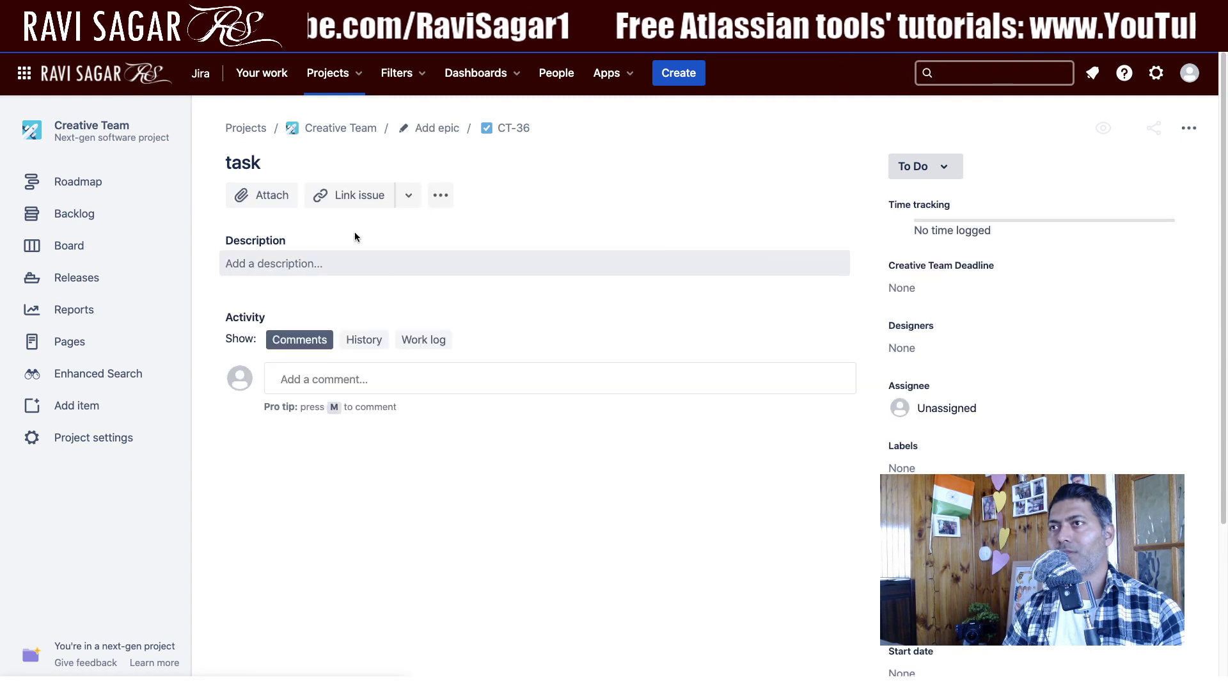
click(441, 195)
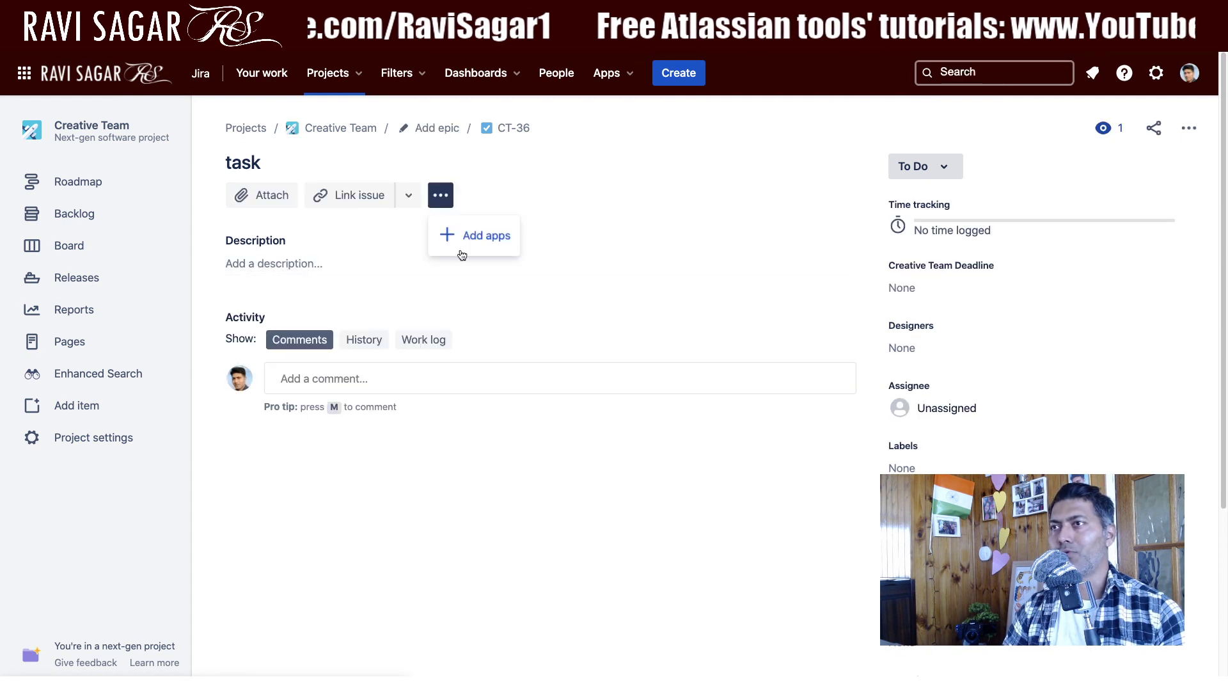
click(411, 282)
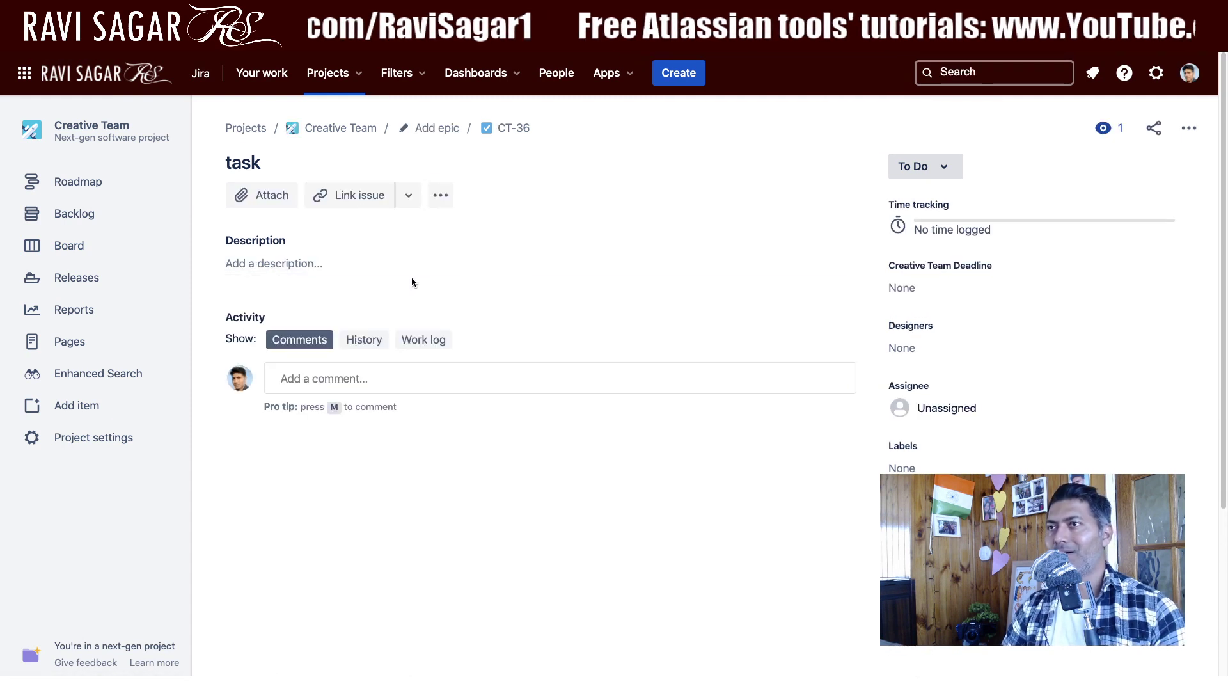